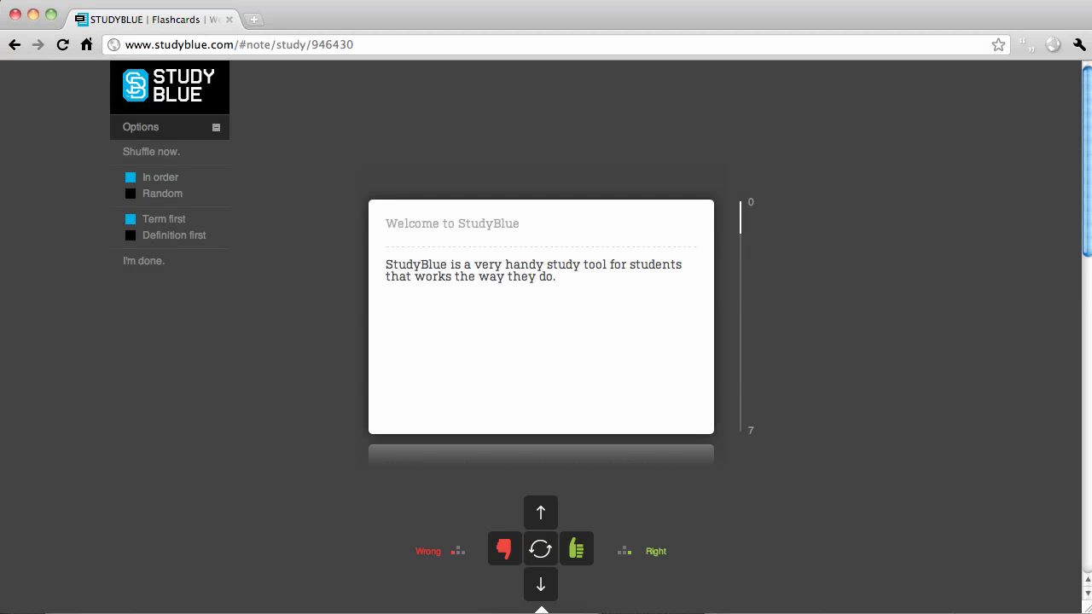
Go through the Welcome to StudyBlue deck to its last card, flipping each card to read its definition.
{"action": "key", "text": "Down"}
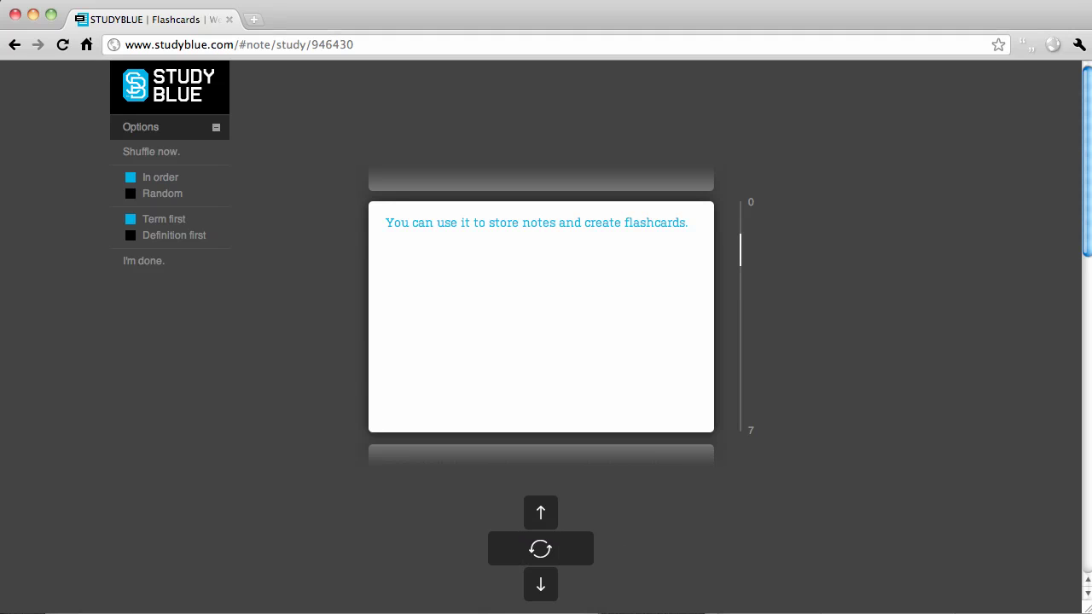
{"action": "key", "text": "space"}
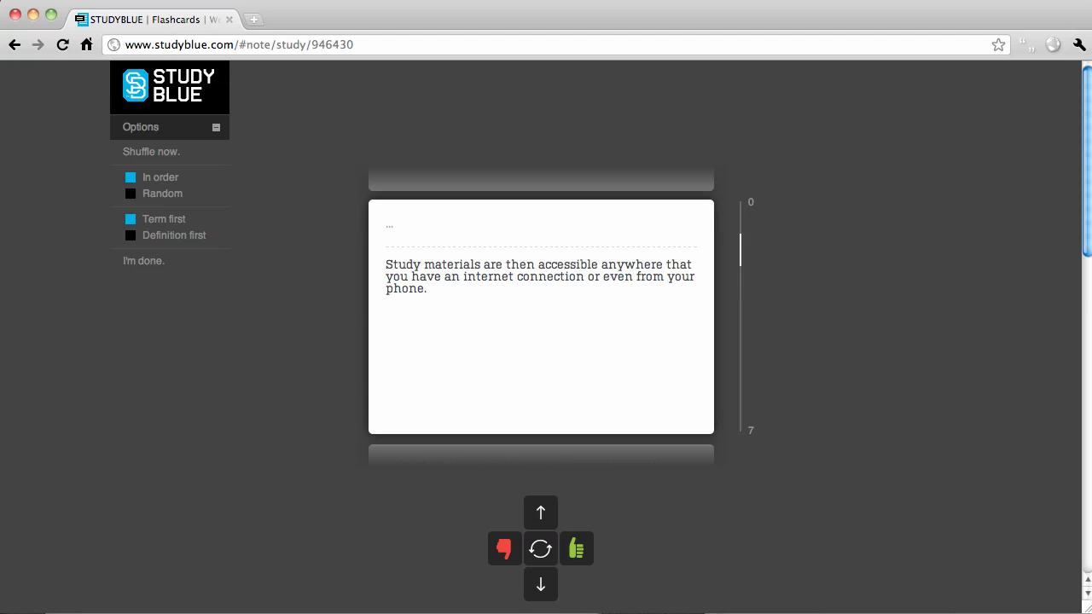
{"action": "key", "text": "Down"}
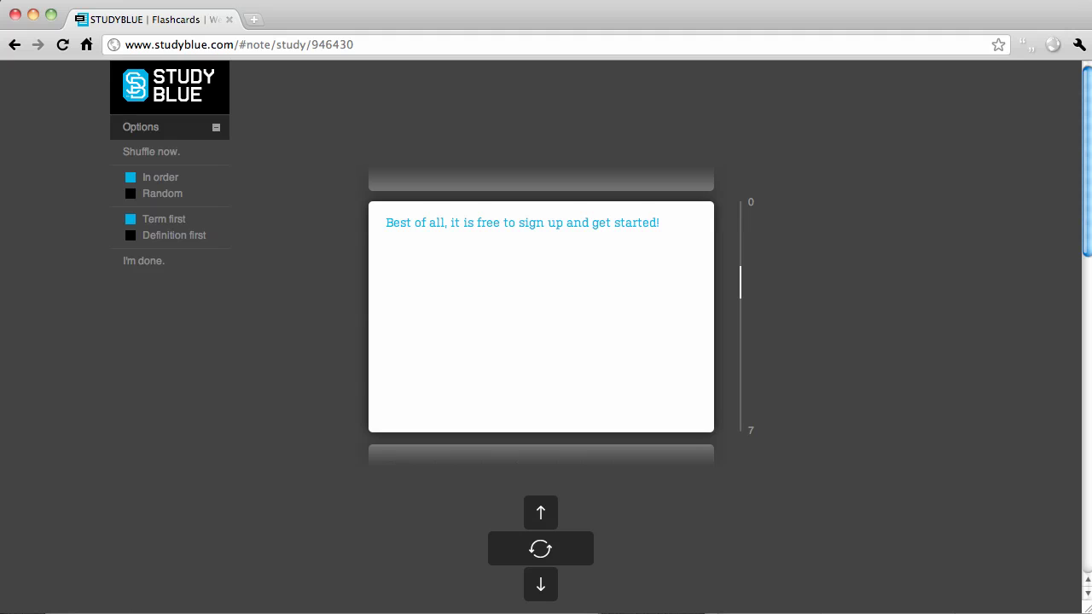
{"action": "key", "text": "space"}
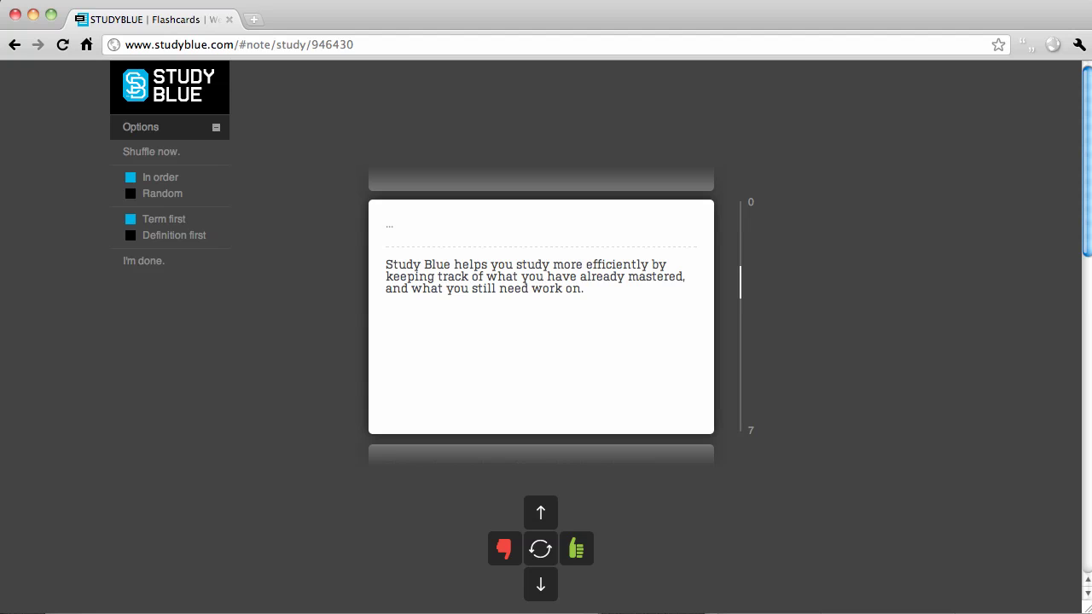
{"action": "key", "text": "Right"}
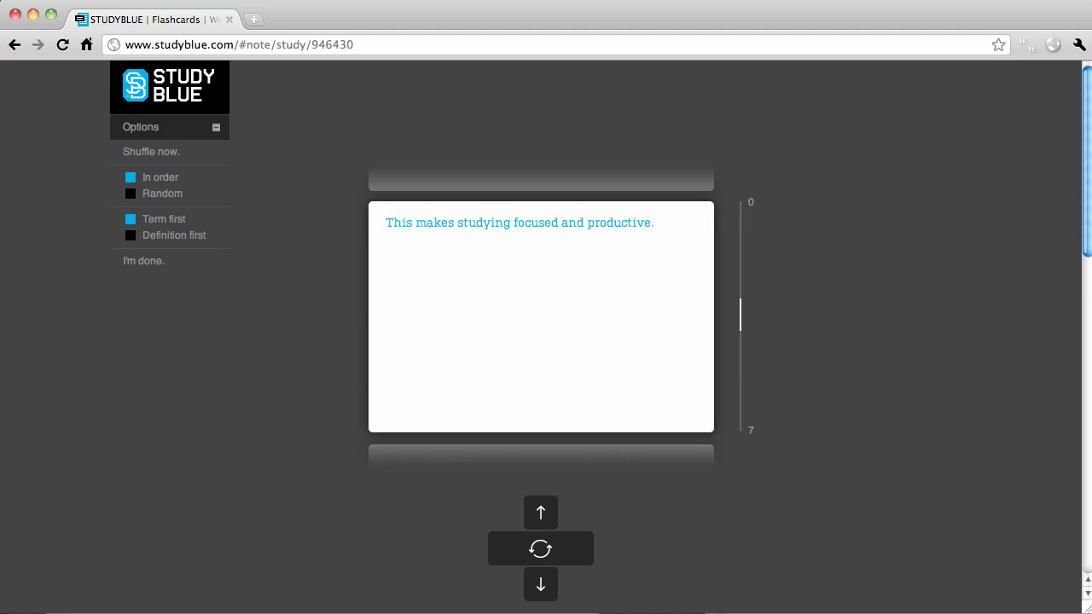
{"action": "key", "text": "space"}
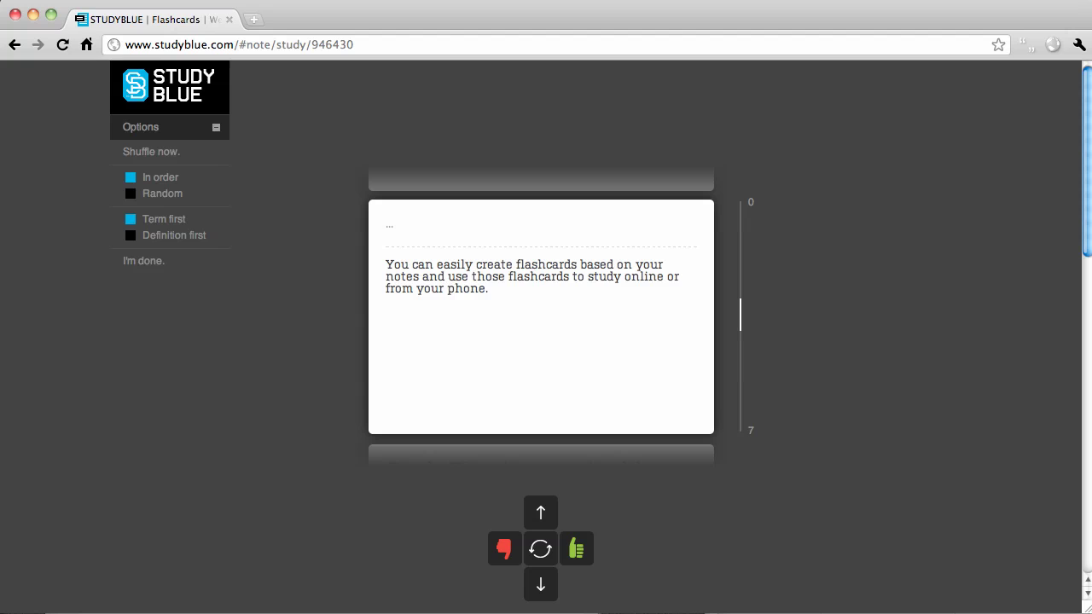
{"action": "key", "text": "Right"}
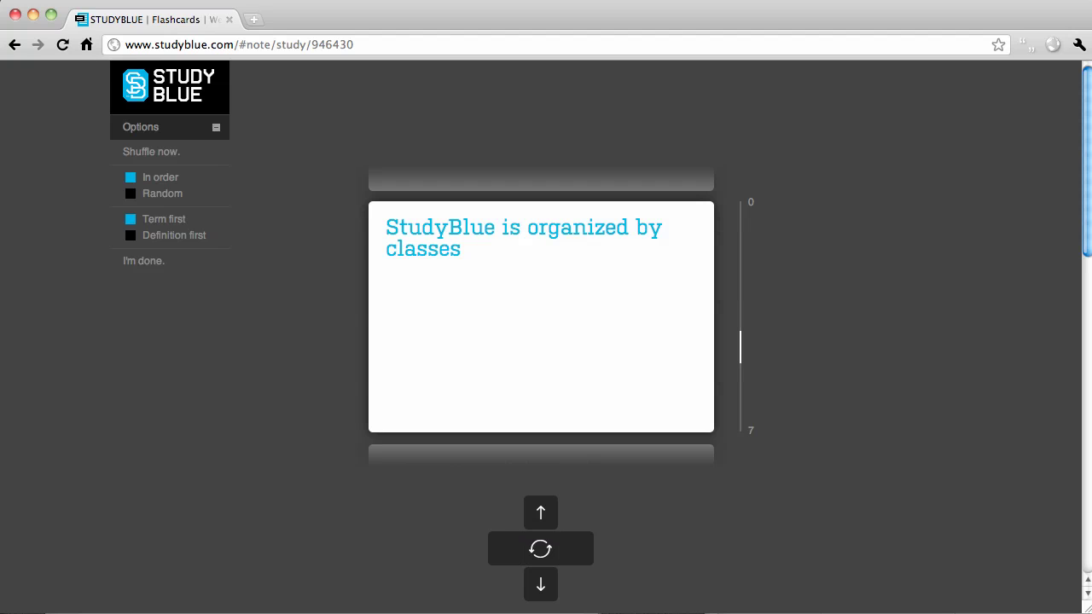
{"action": "key", "text": "space"}
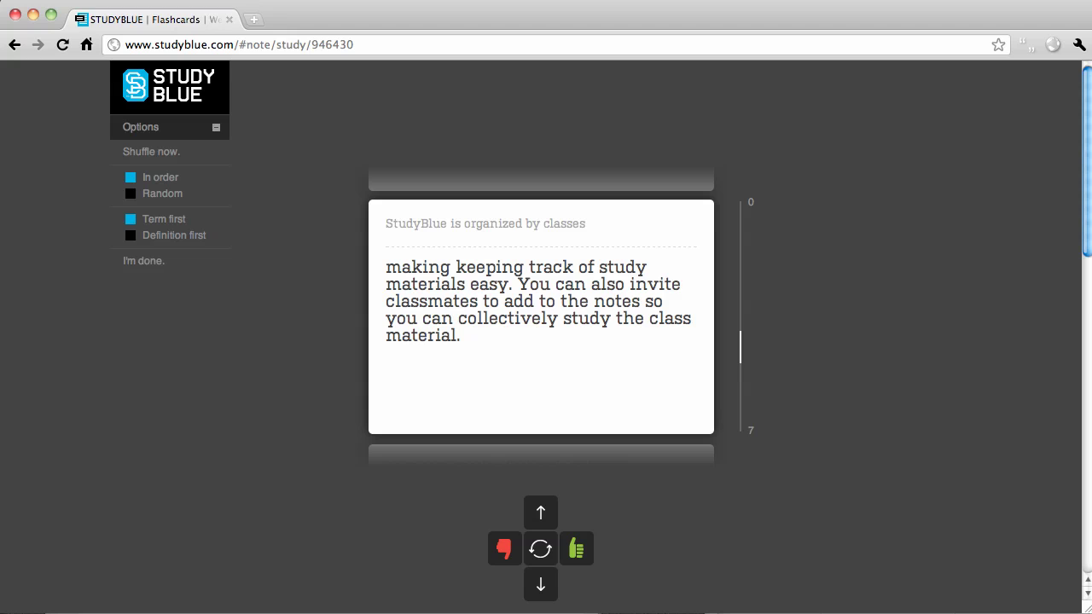
{"action": "key", "text": "Down"}
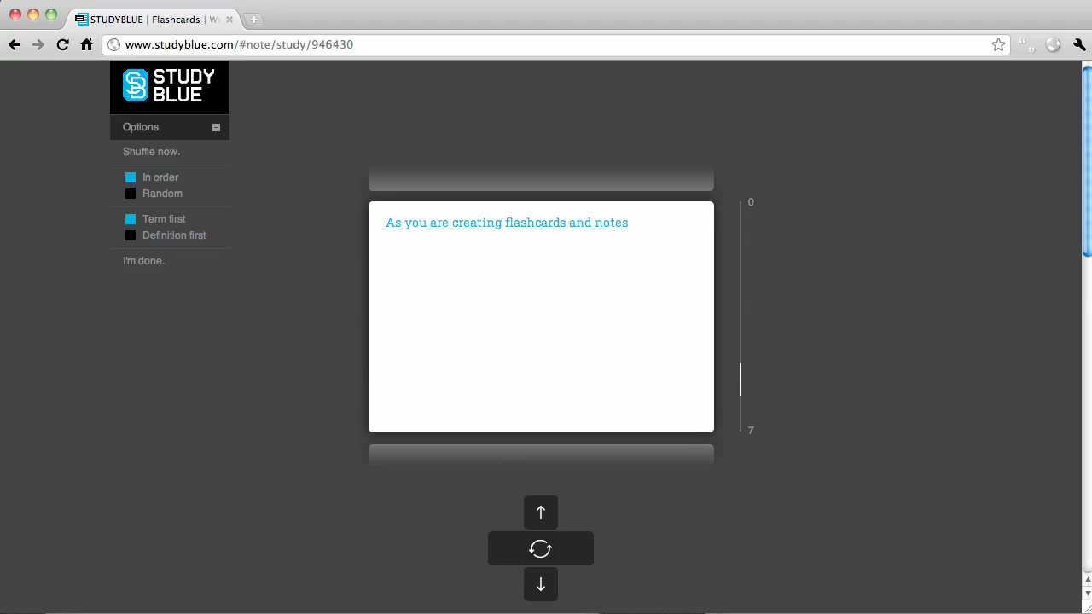
{"action": "key", "text": "space"}
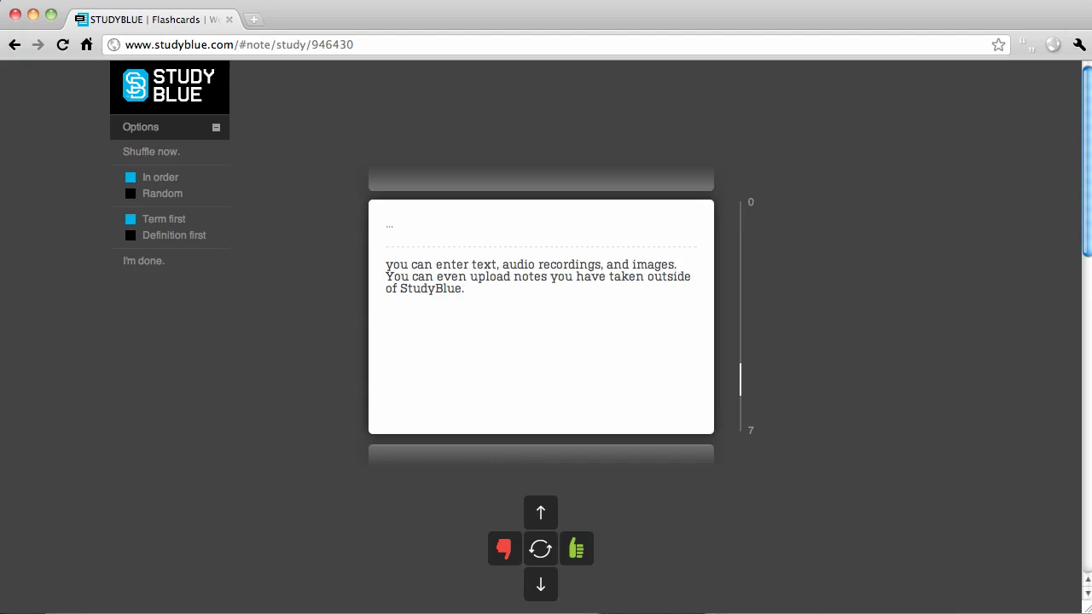
{"action": "key", "text": "Down"}
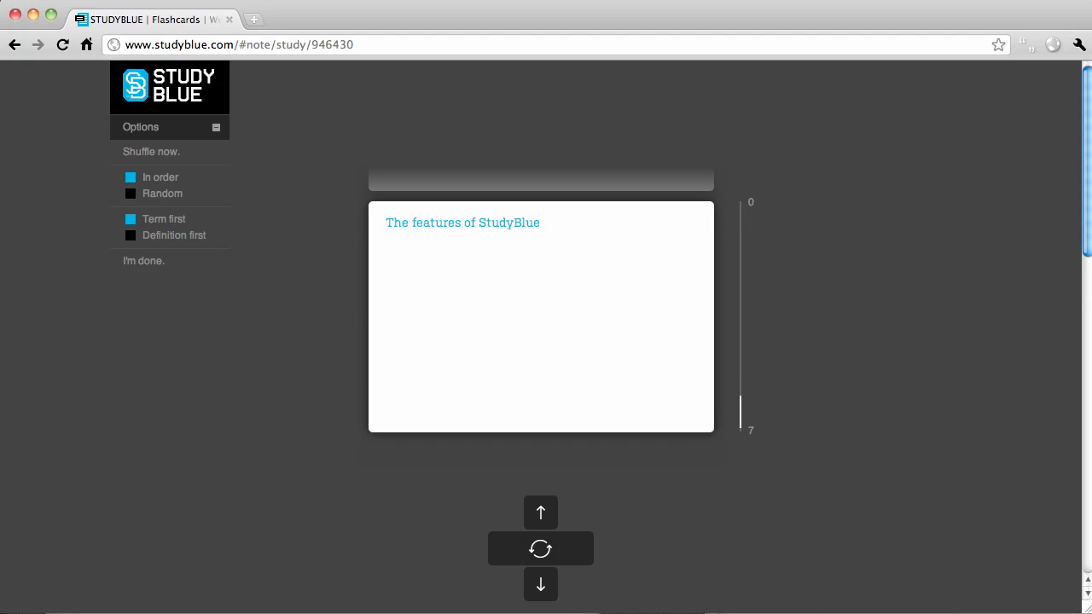
{"action": "key", "text": "space"}
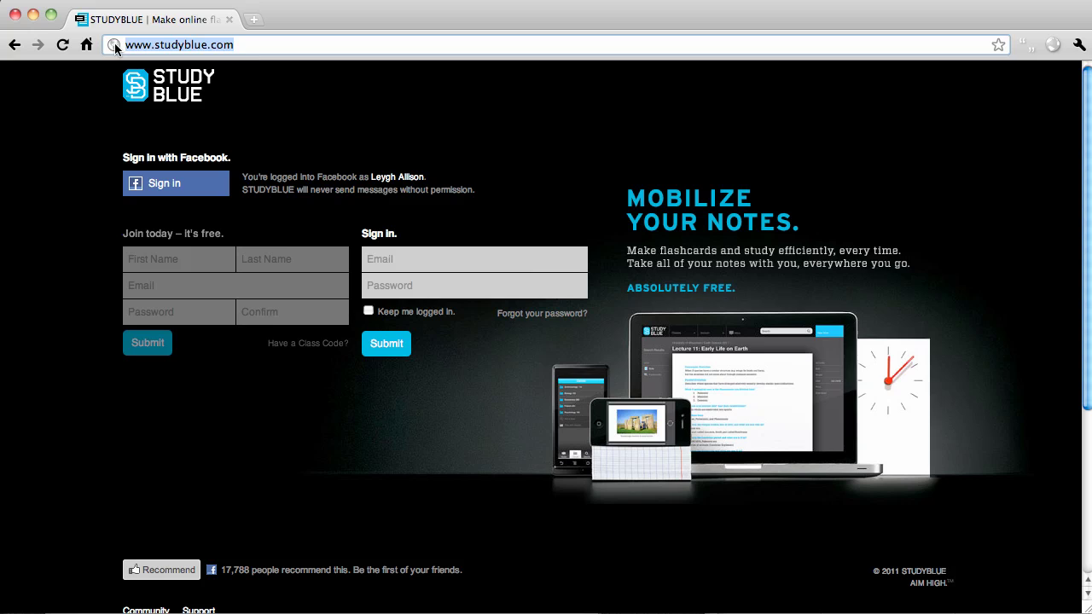
Open the form for adding a class and look over its title, department, class number and professor fields.
{"action": "left_click", "coordinate": [256, 104]}
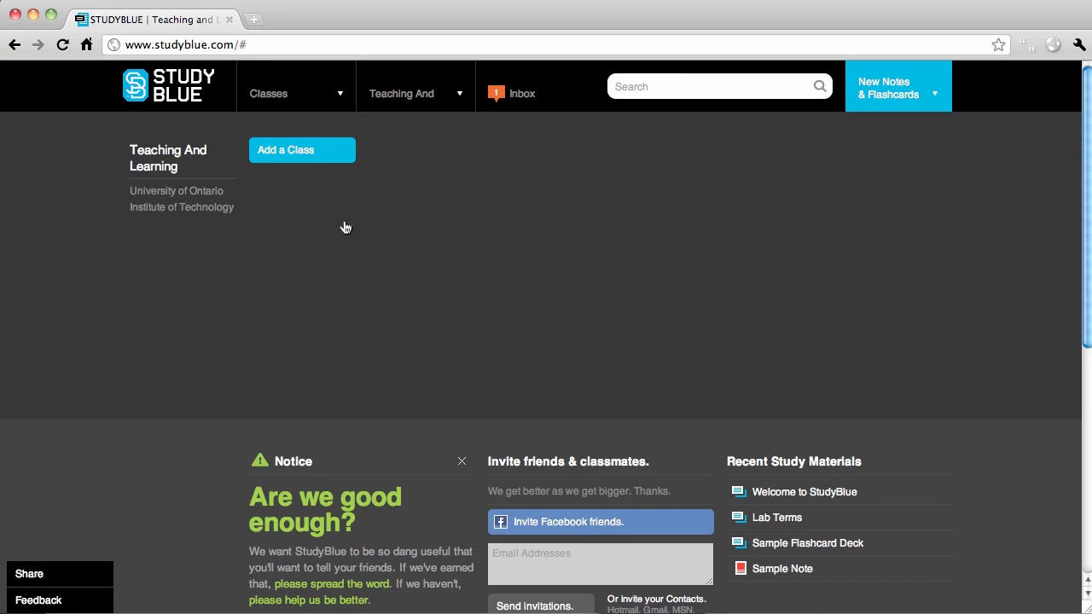
{"action": "left_click", "coordinate": [303, 152]}
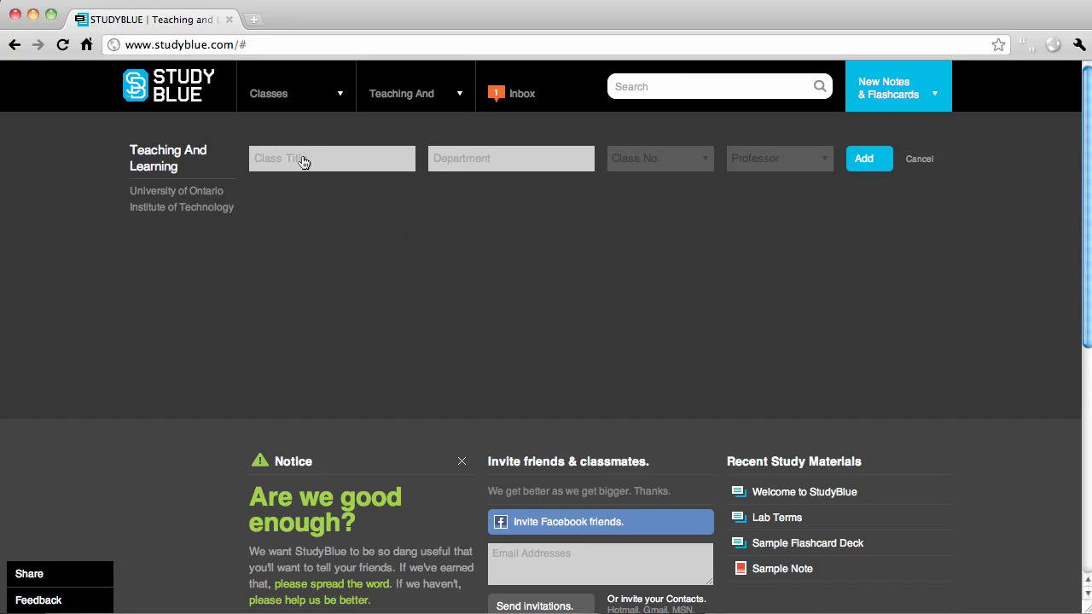
{"action": "left_click", "coordinate": [303, 162]}
{"action": "key", "text": "Tab"}
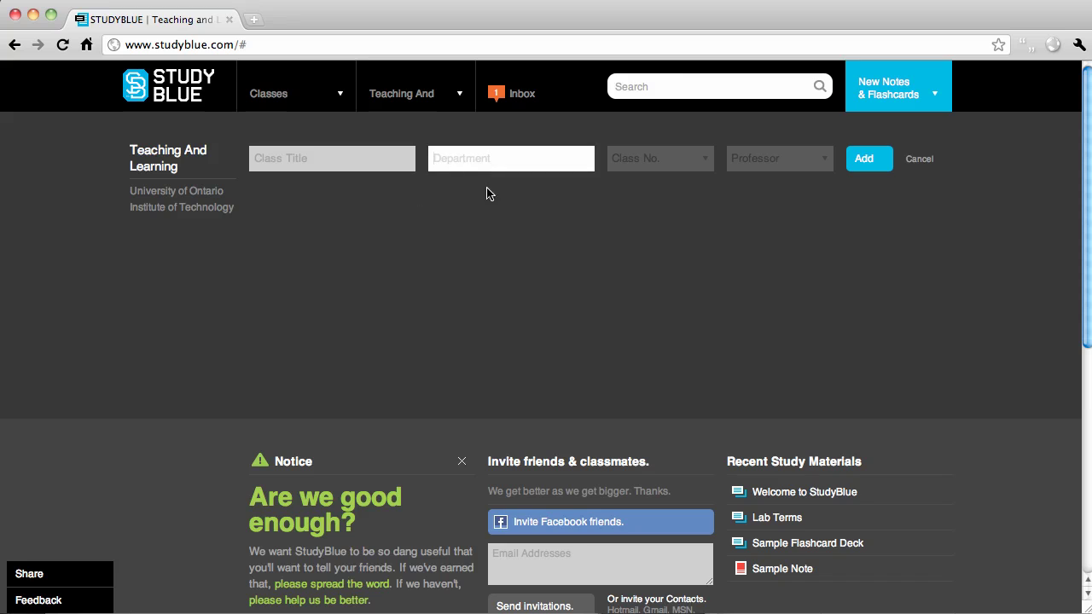
{"action": "left_click", "coordinate": [653, 170]}
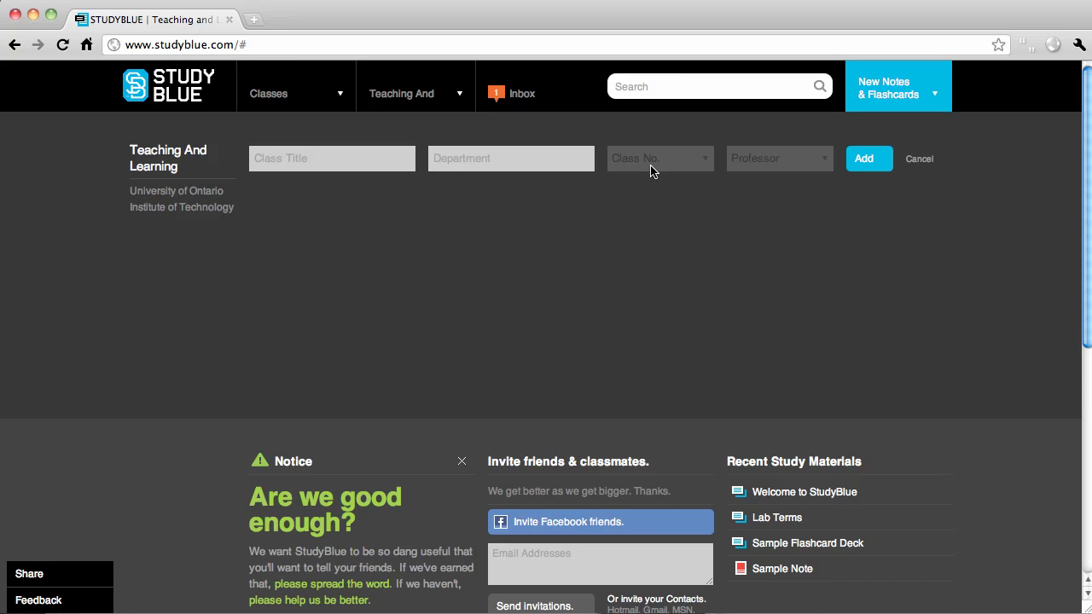
{"action": "left_click", "coordinate": [765, 172]}
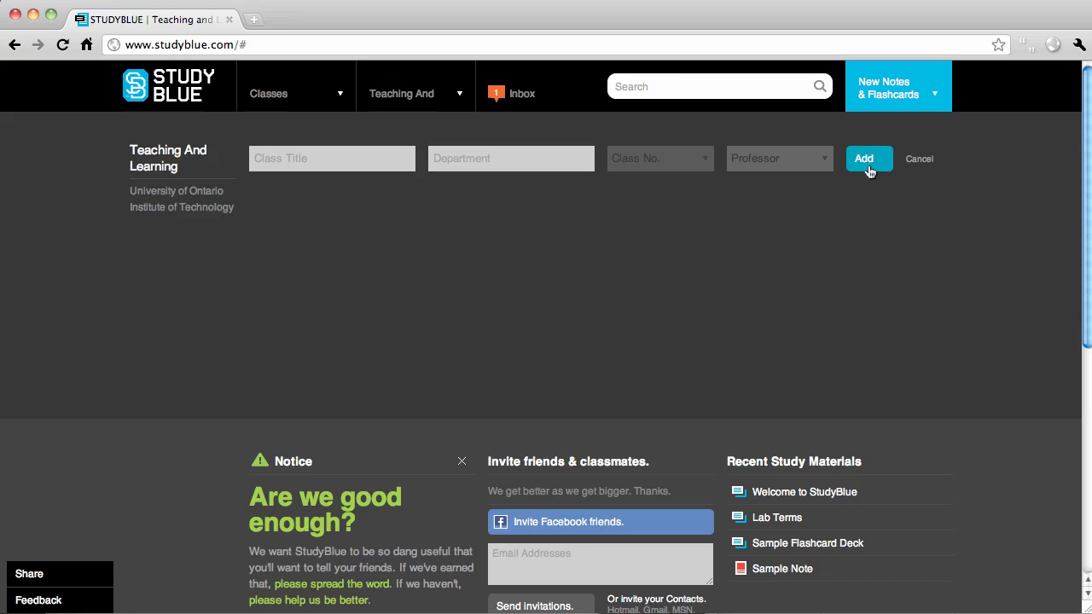
{"action": "left_click", "coordinate": [709, 92]}
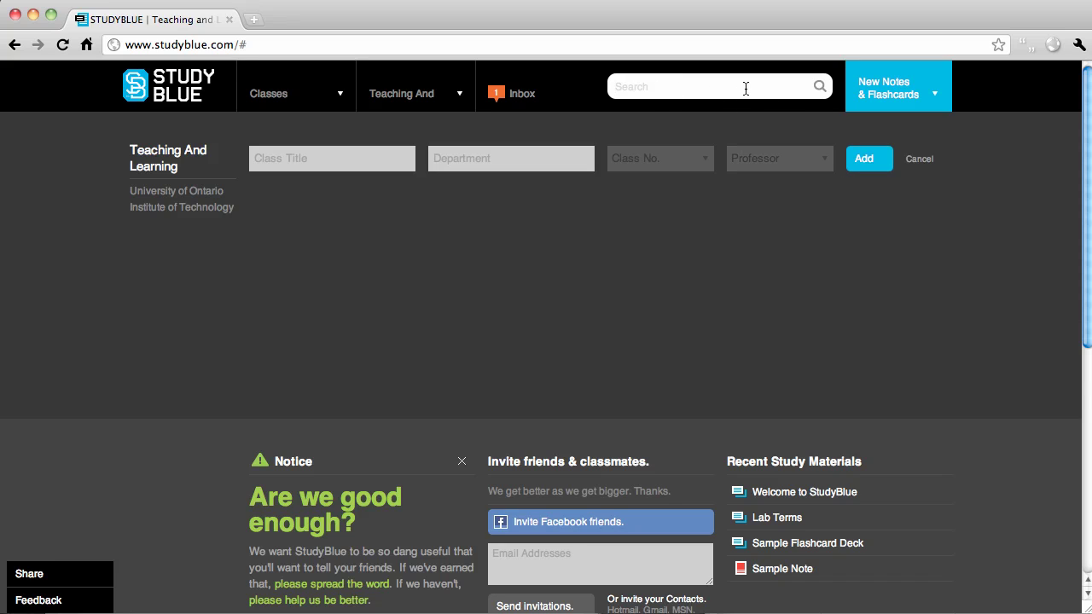
Open the flashcard editor and assign the Lab Terms deck to the class ETL 101.
{"action": "left_click", "coordinate": [888, 102]}
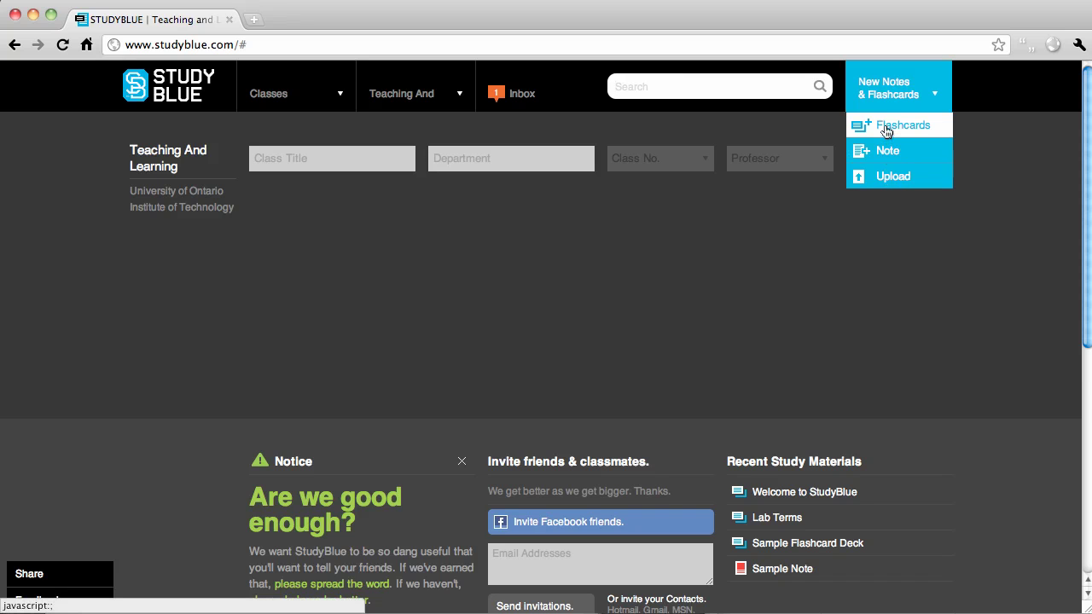
{"action": "left_click", "coordinate": [886, 127]}
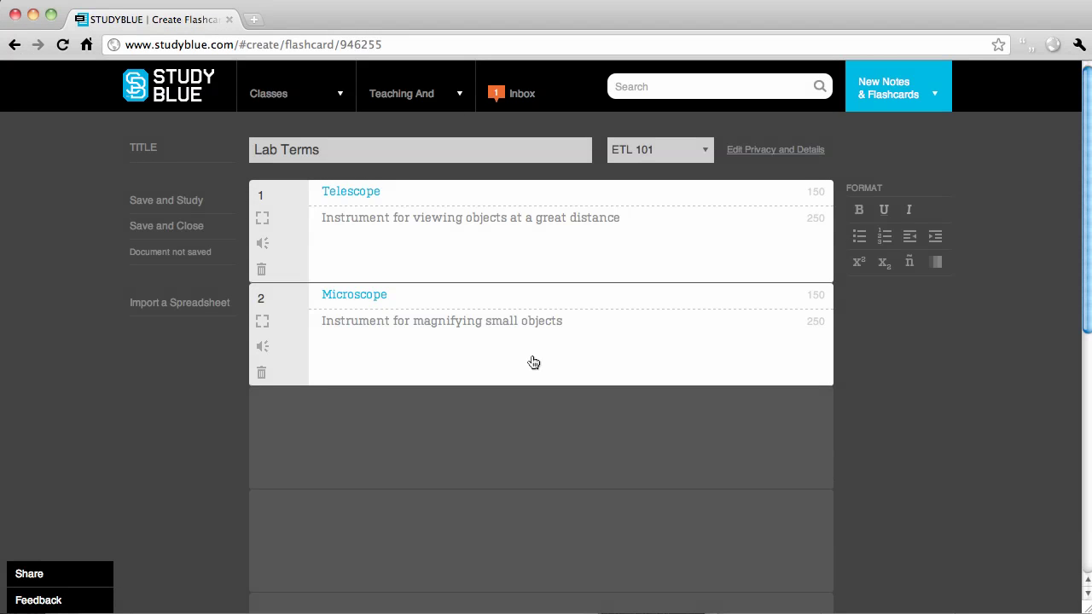
{"action": "mouse_move", "coordinate": [895, 90]}
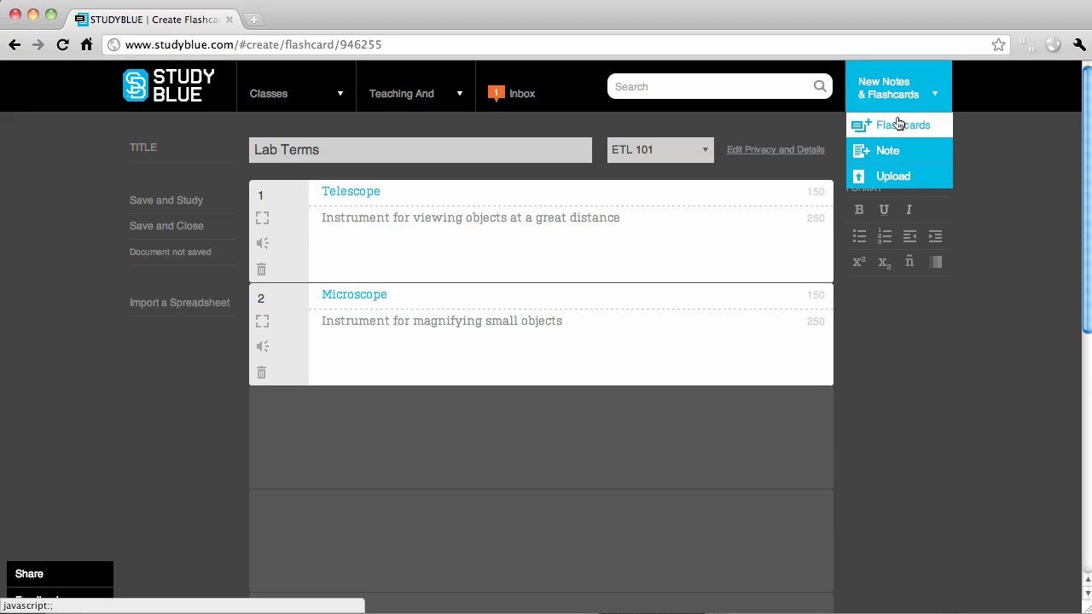
{"action": "left_click", "coordinate": [472, 158]}
{"action": "left_click", "coordinate": [688, 153]}
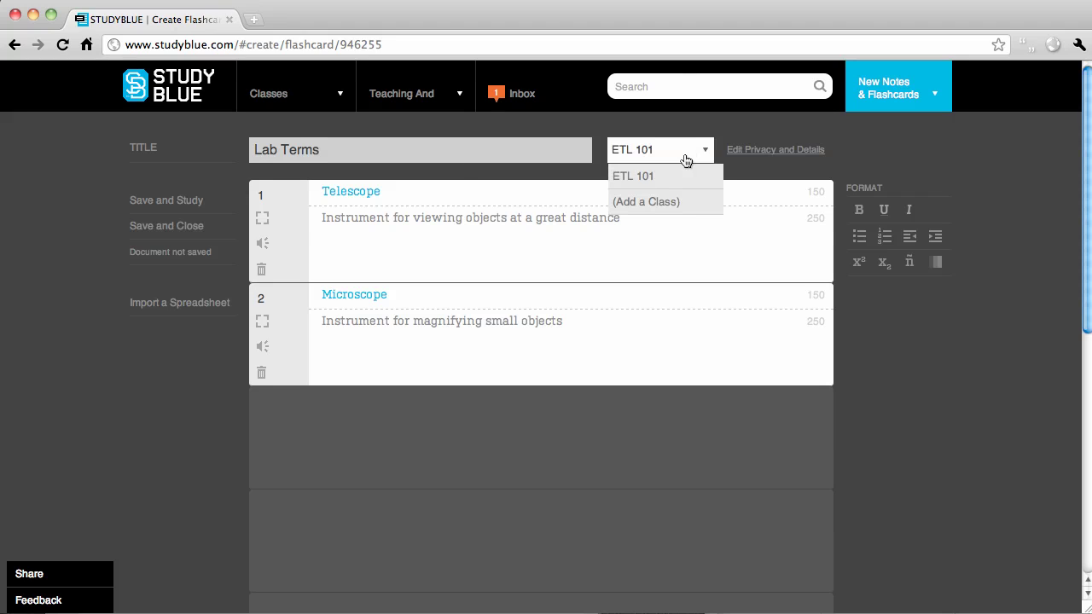
{"action": "left_click", "coordinate": [646, 180]}
{"action": "left_click", "coordinate": [366, 402]}
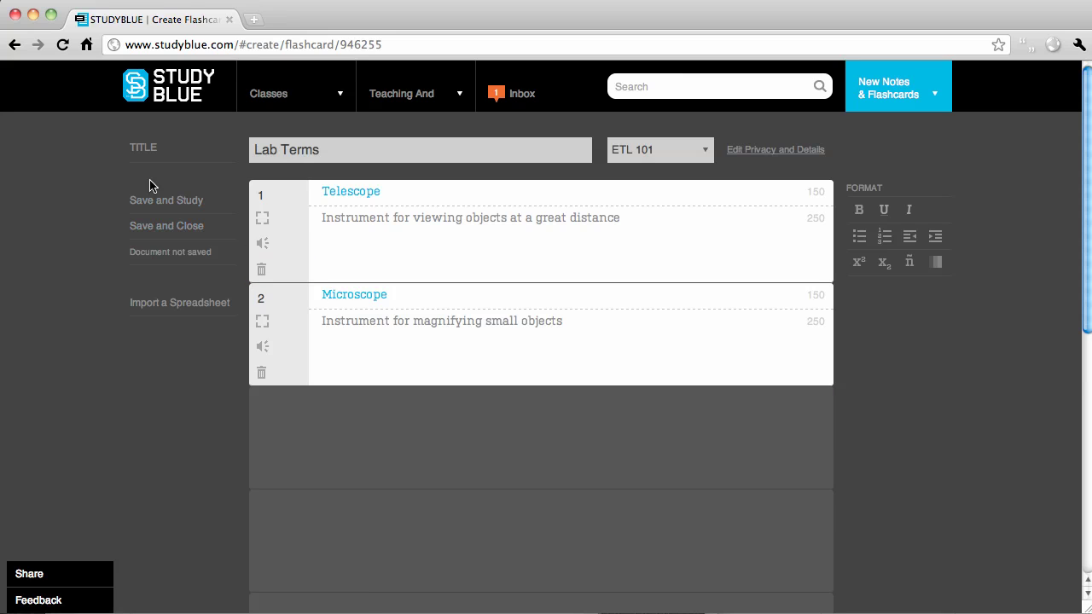
Save and study the Lab Terms deck, flipping both cards and marking Telescope right and Microscope wrong.
{"action": "left_click", "coordinate": [166, 201]}
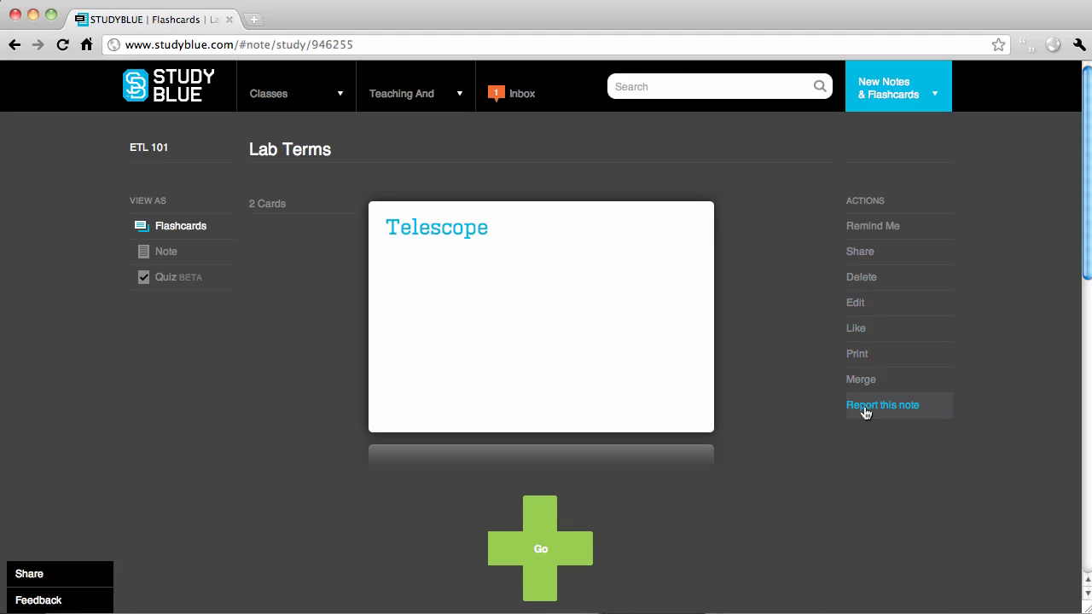
{"action": "left_click", "coordinate": [536, 566]}
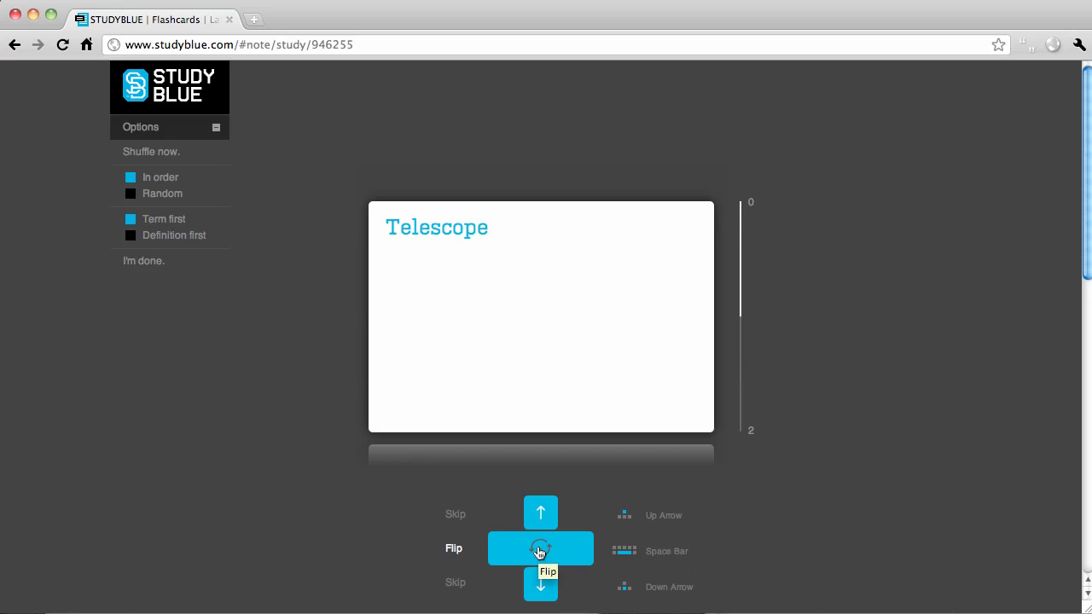
{"action": "left_click", "coordinate": [539, 551]}
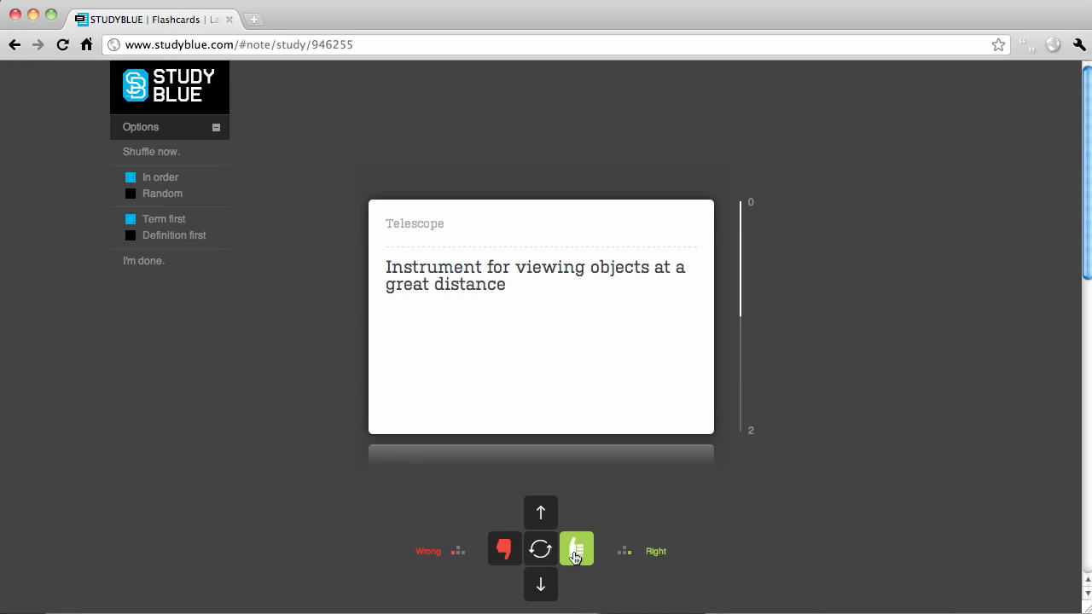
{"action": "left_click", "coordinate": [576, 553]}
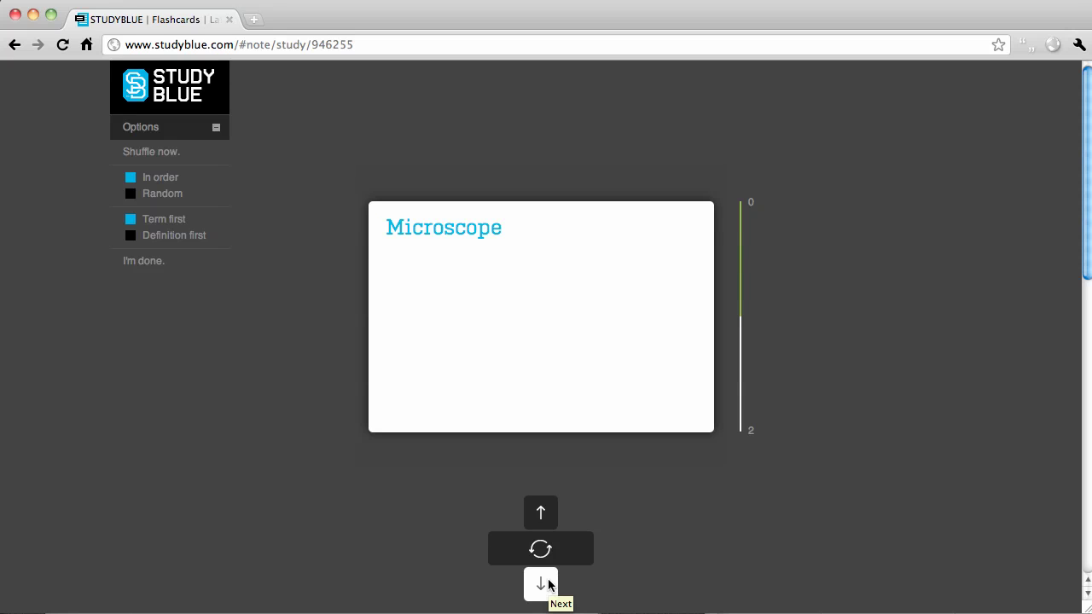
{"action": "left_click", "coordinate": [540, 558]}
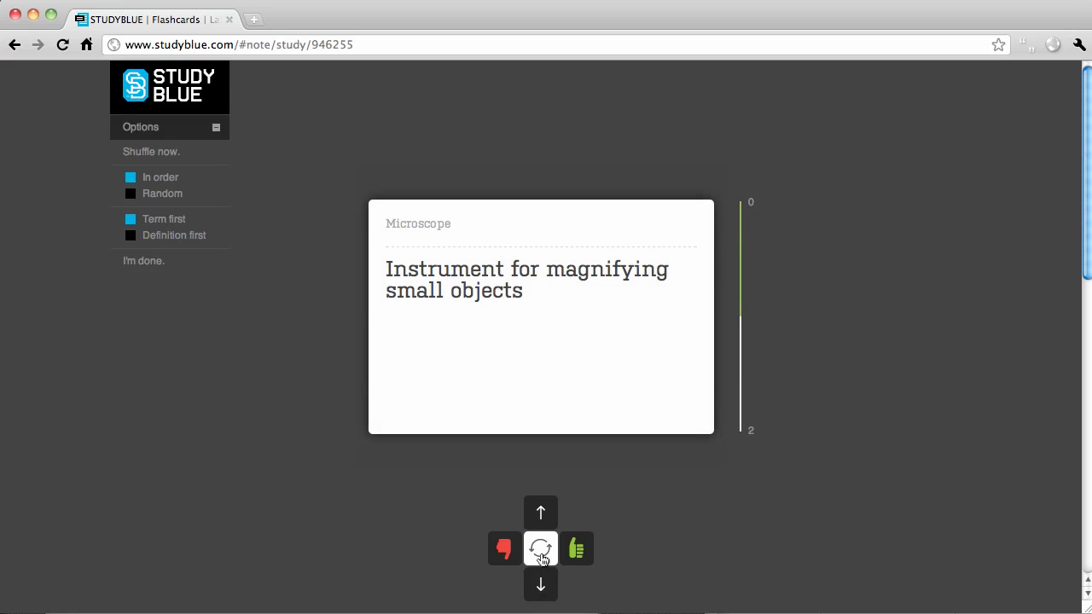
{"action": "left_click", "coordinate": [505, 553]}
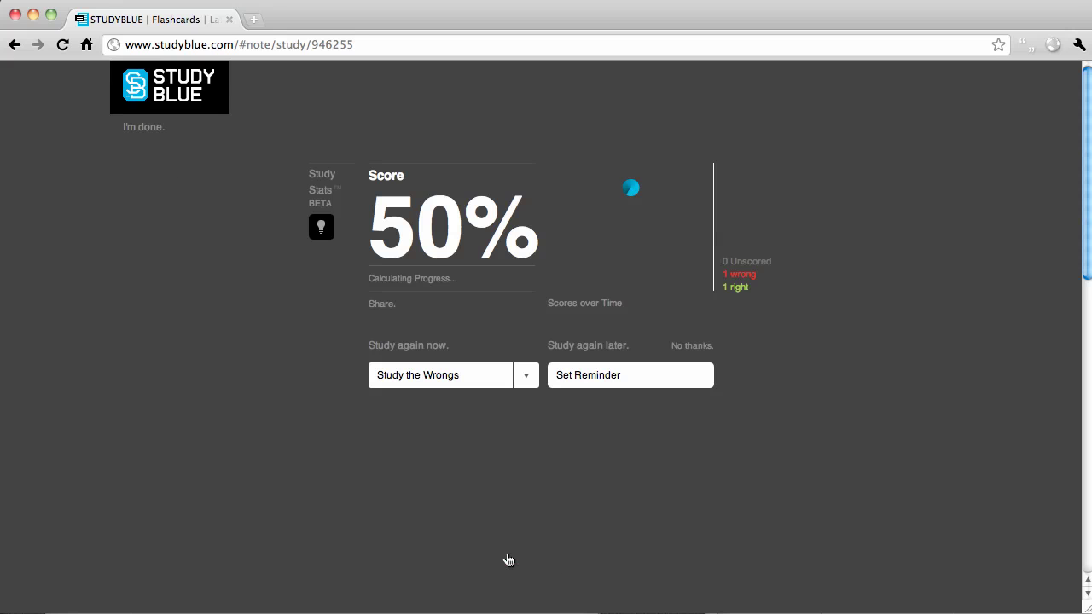
Look over the options for studying the deck again and the delivery methods for a study reminder.
{"action": "left_click", "coordinate": [531, 380]}
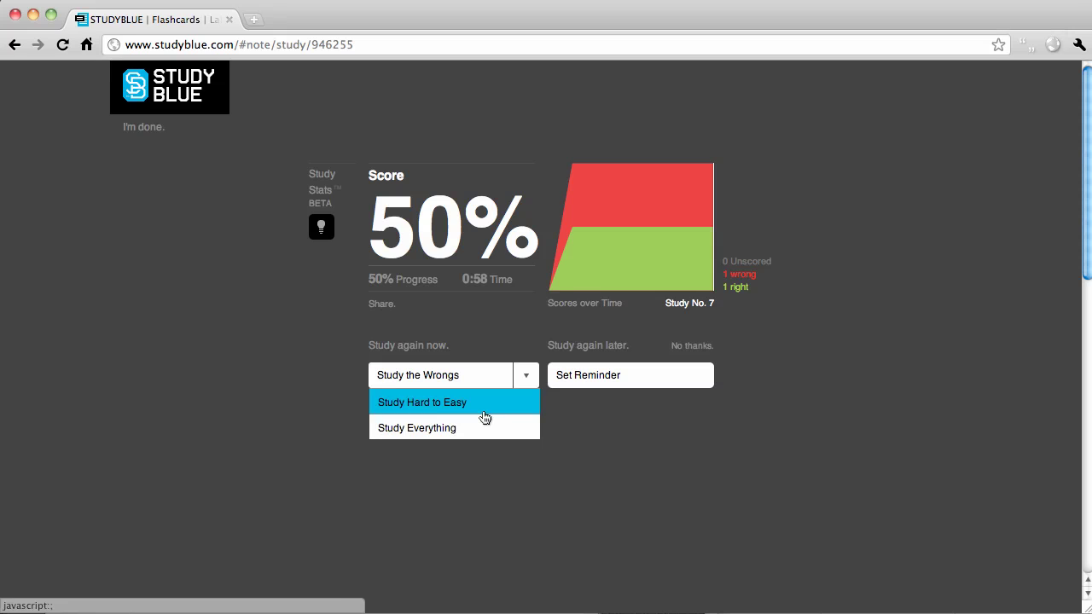
{"action": "left_click", "coordinate": [470, 382]}
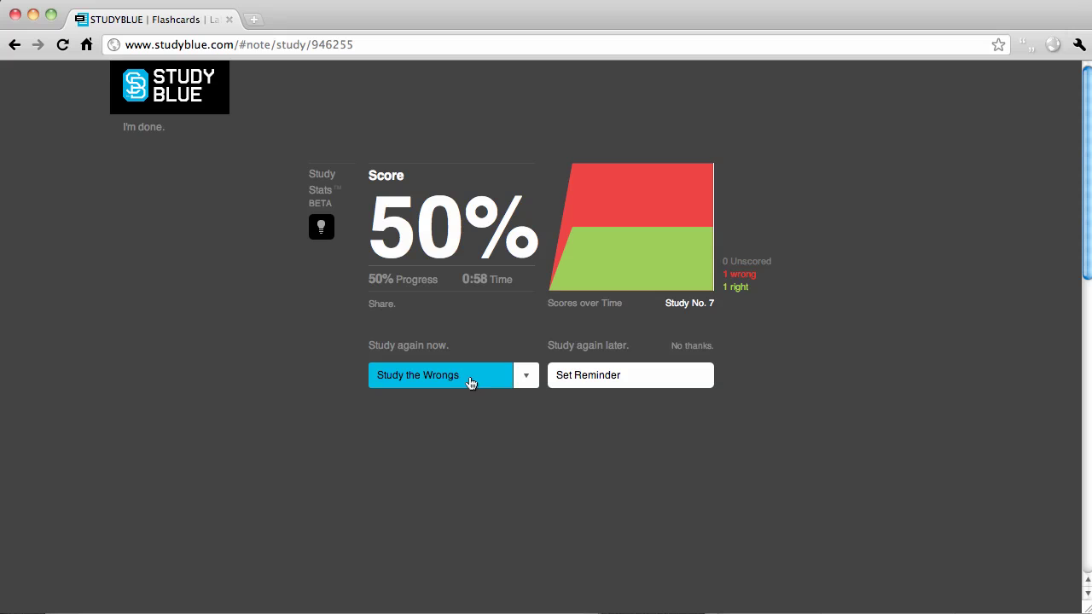
{"action": "left_click", "coordinate": [576, 378]}
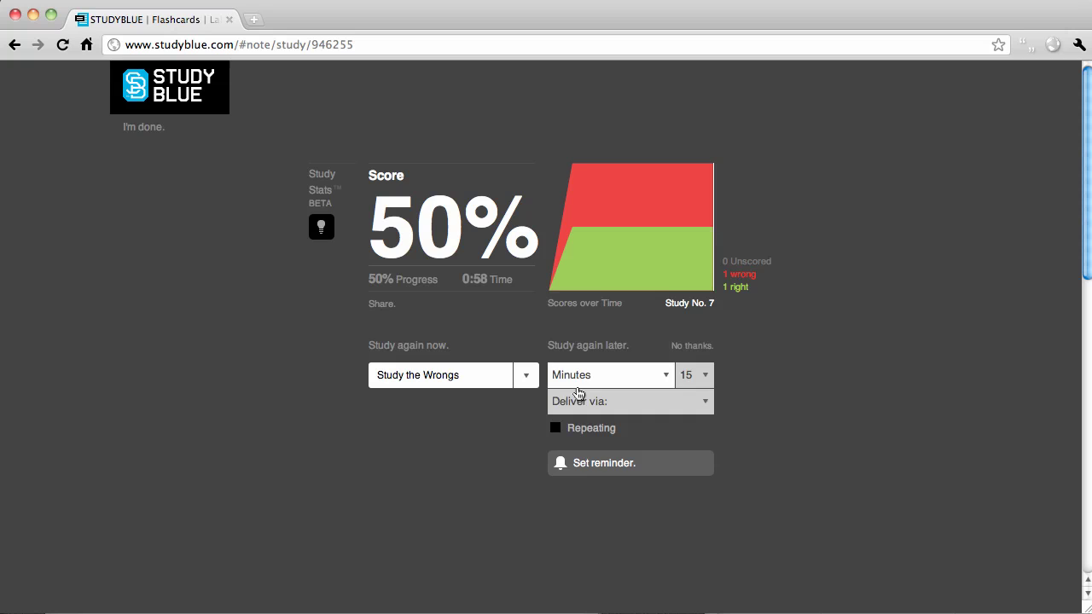
{"action": "left_click", "coordinate": [586, 399]}
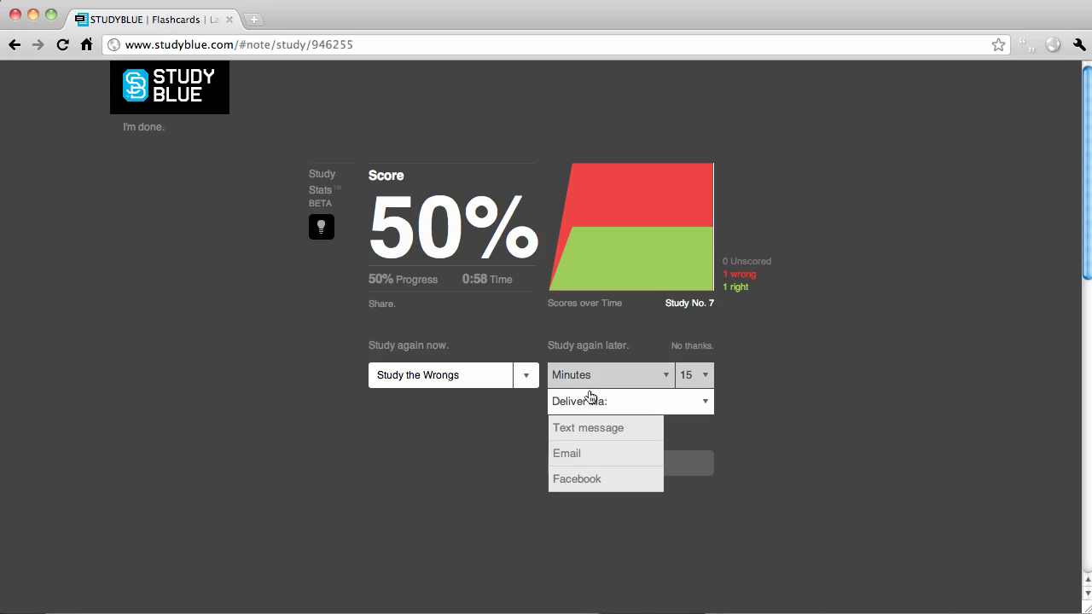
{"action": "left_click", "coordinate": [580, 456]}
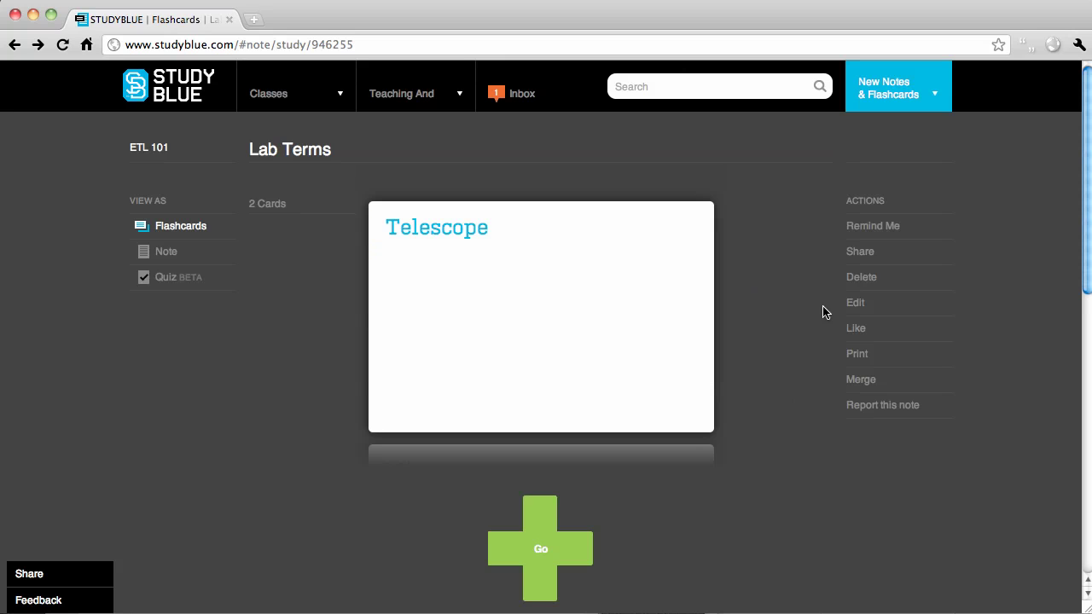
View the blank note editor and open the page for inviting friends to StudyBlue.
{"action": "mouse_move", "coordinate": [911, 103]}
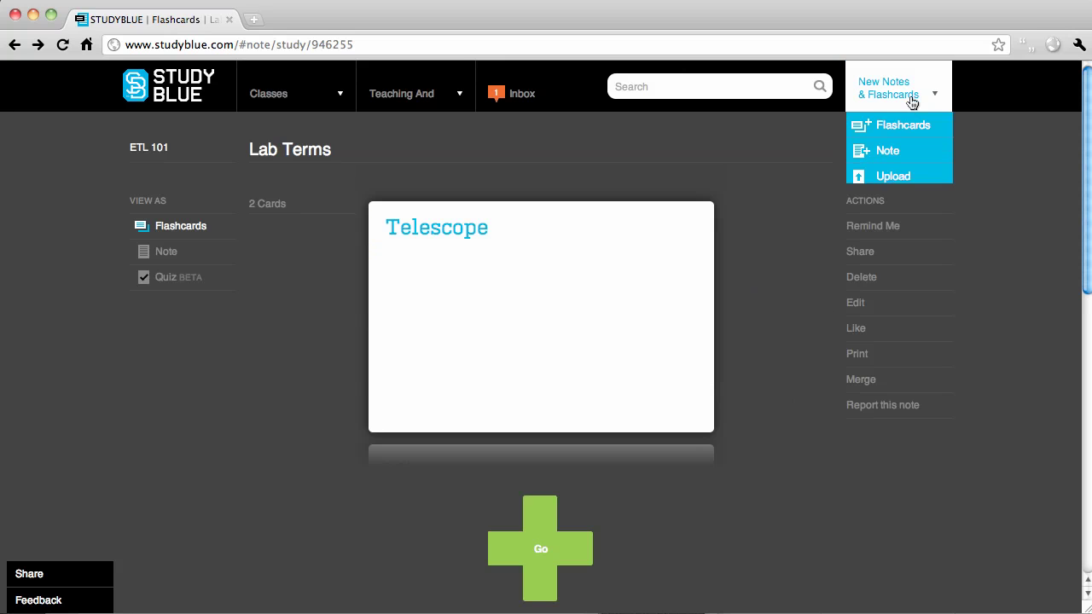
{"action": "left_click", "coordinate": [900, 154]}
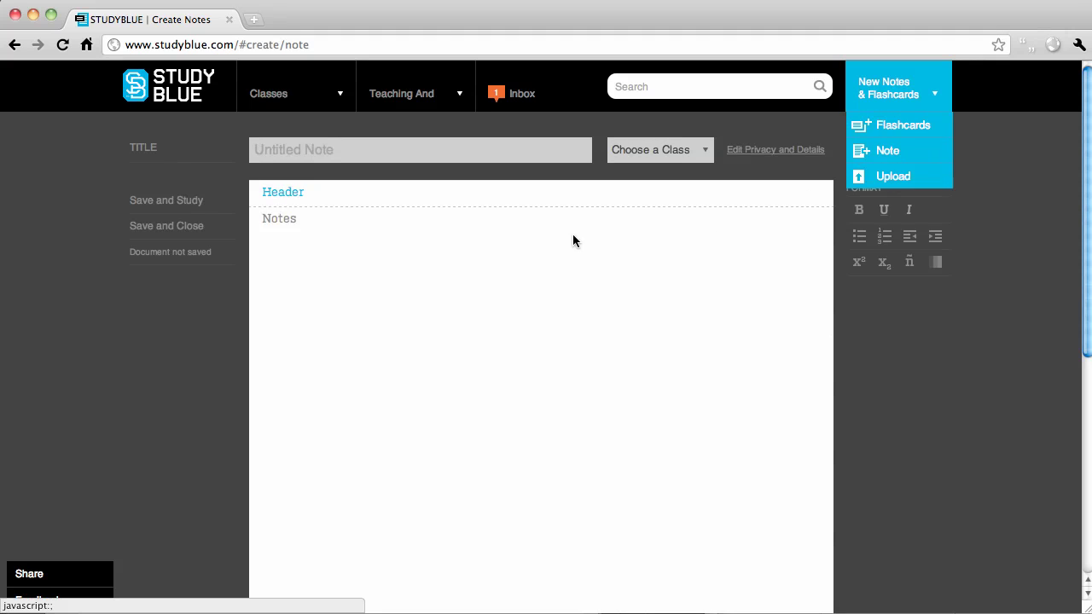
{"action": "mouse_move", "coordinate": [363, 102]}
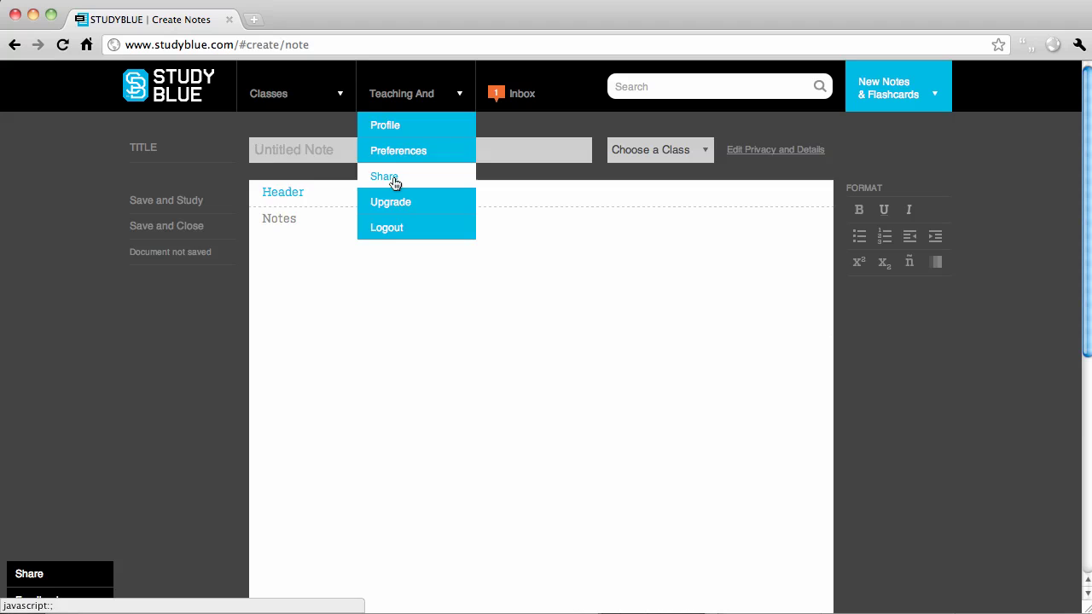
{"action": "left_click", "coordinate": [384, 176]}
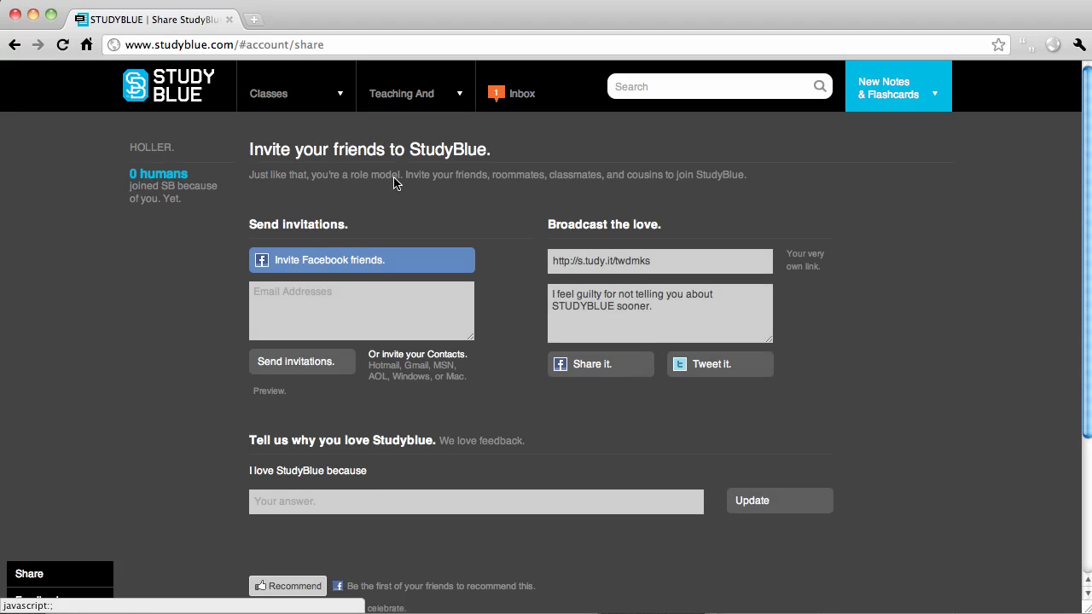